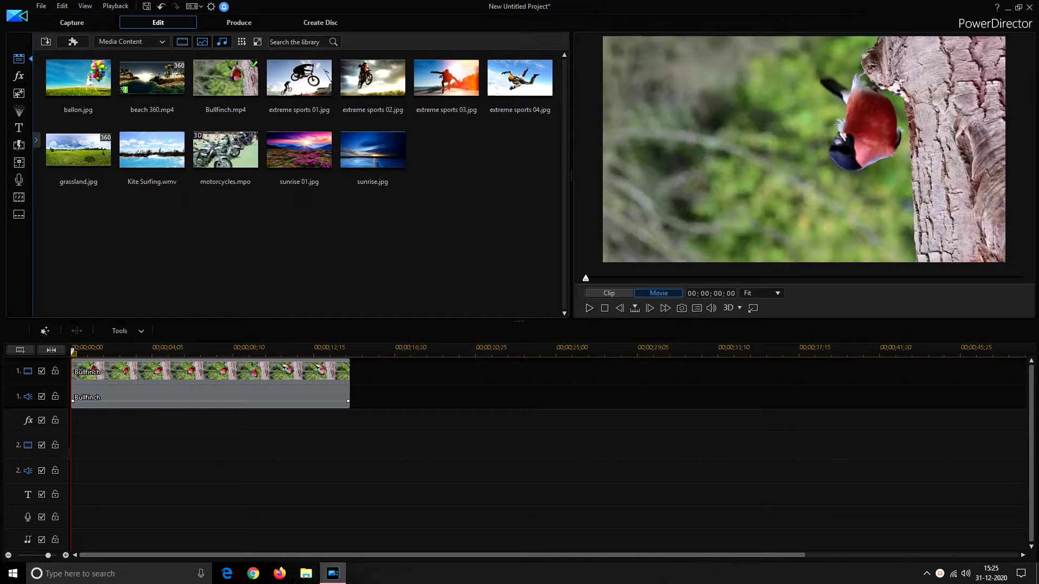
# Preview the first five seconds or so of the Bullfinch clip and rotate it half a turn directly in the preview frame
pyautogui.press('space')
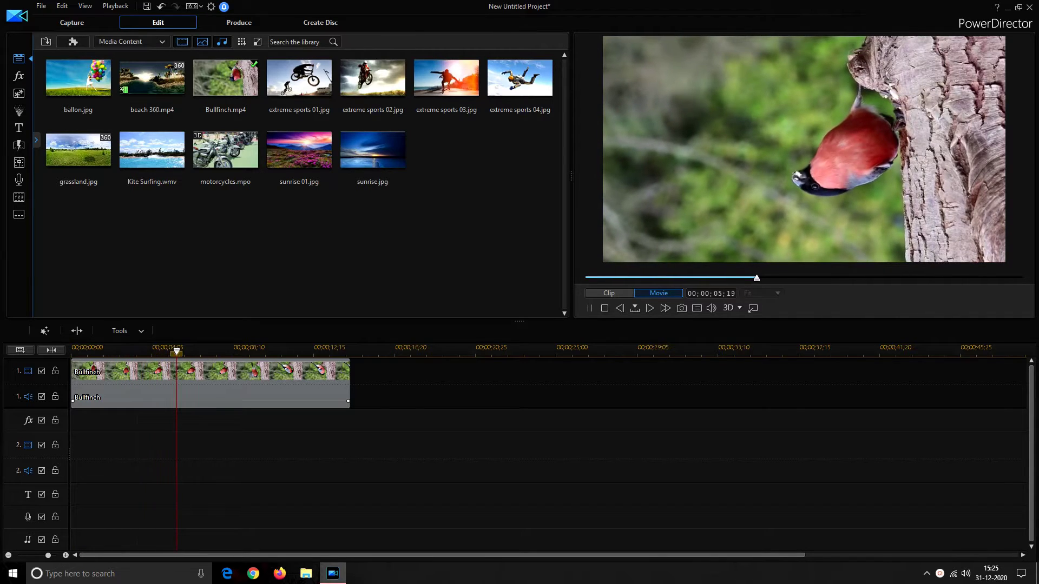
pyautogui.press('space')
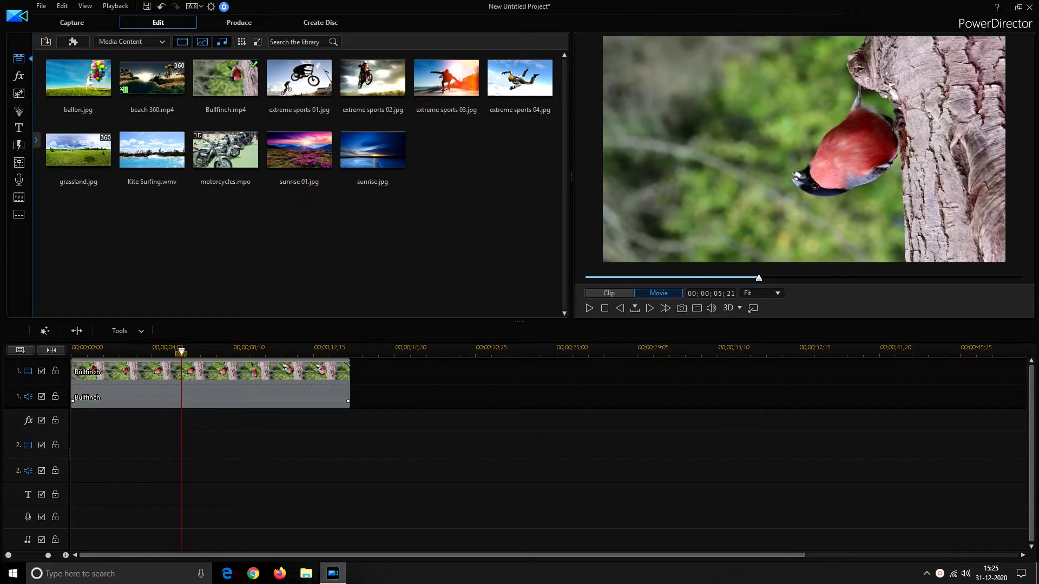
pyautogui.click(342, 392)
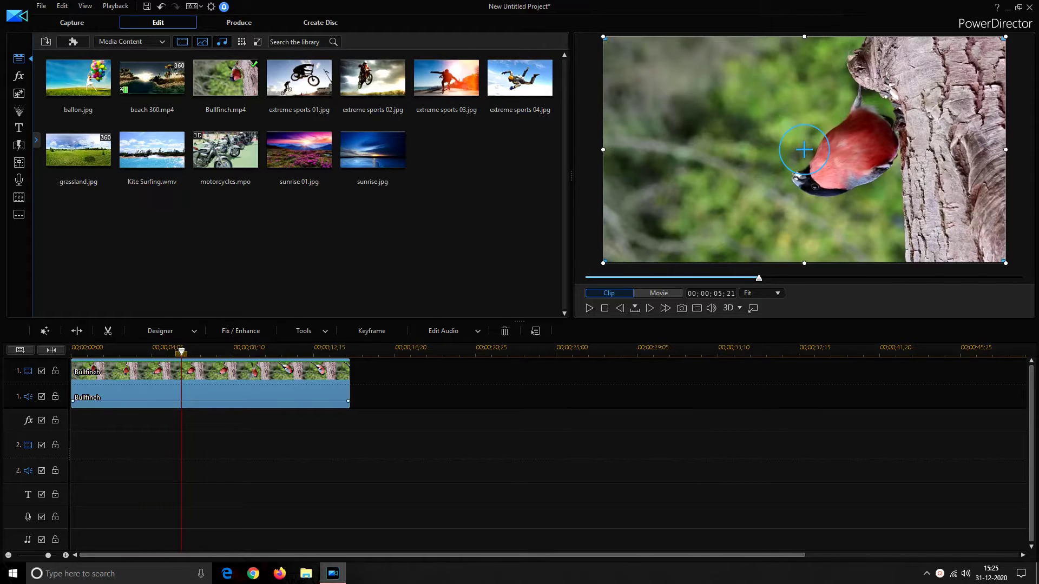
pyautogui.moveTo(804, 125); pyautogui.dragTo(804, 175)
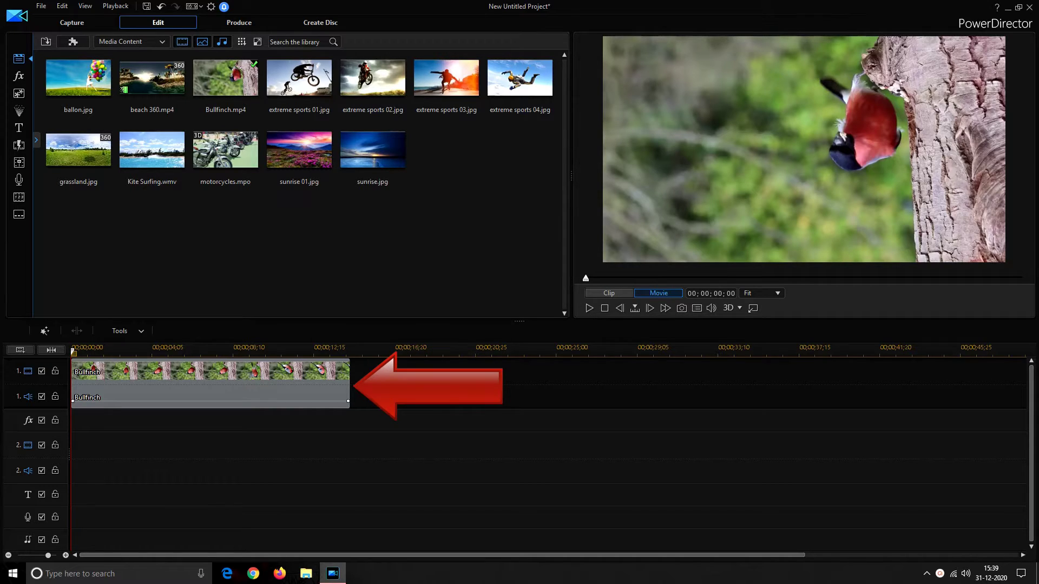
# Enable Video Rotation in the Power Tools for the Bullfinch clip and set the angle to 180 degrees
pyautogui.click(210, 391)
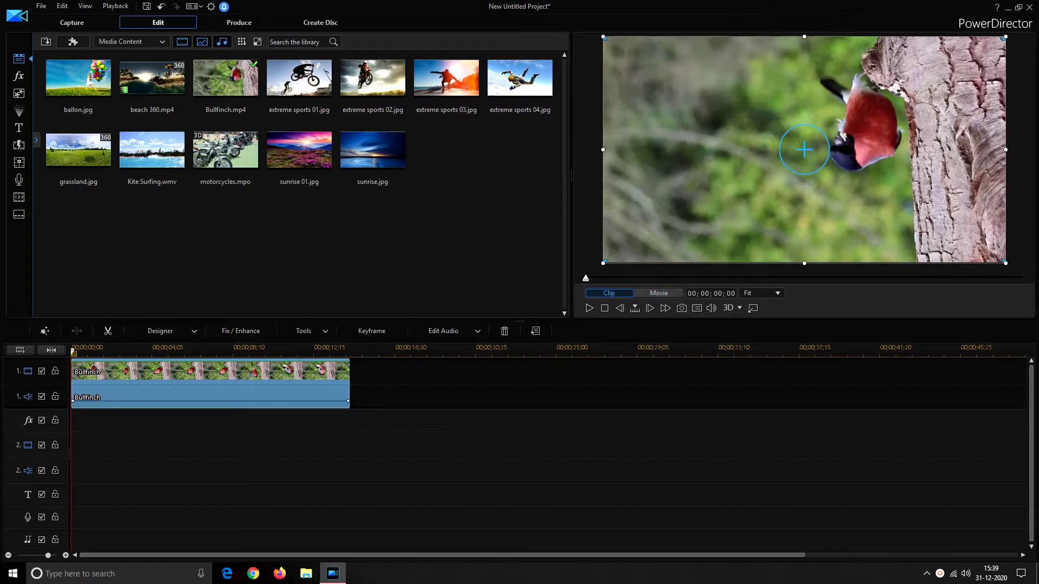
pyautogui.click(313, 332)
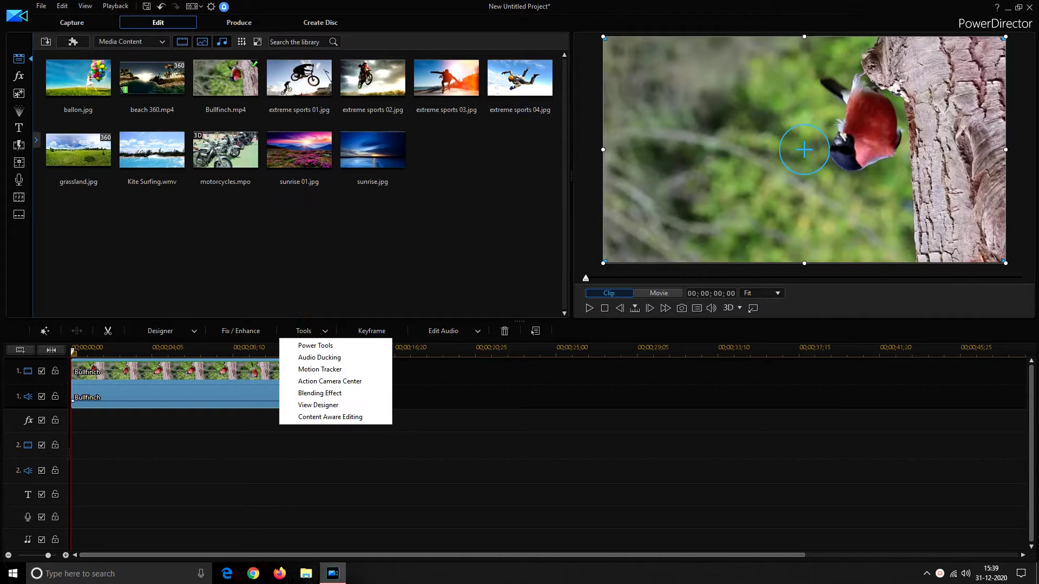
pyautogui.click(303, 343)
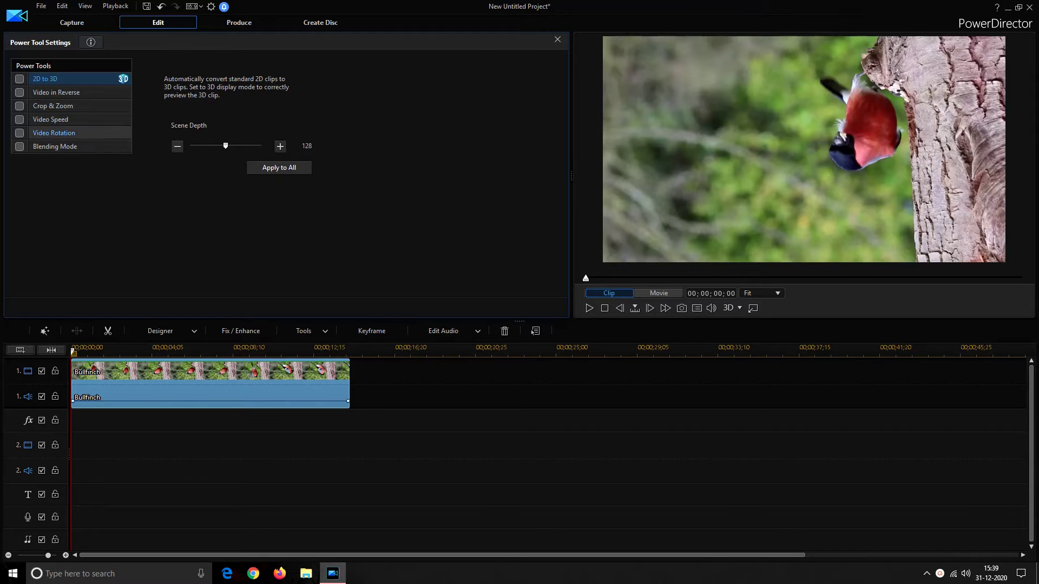
pyautogui.click(20, 133)
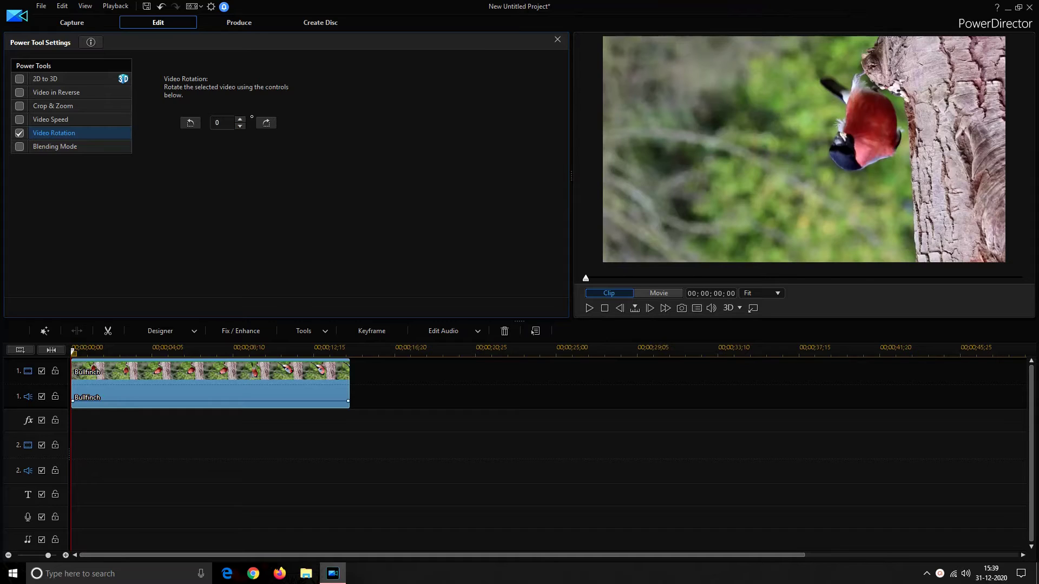
pyautogui.click(218, 122)
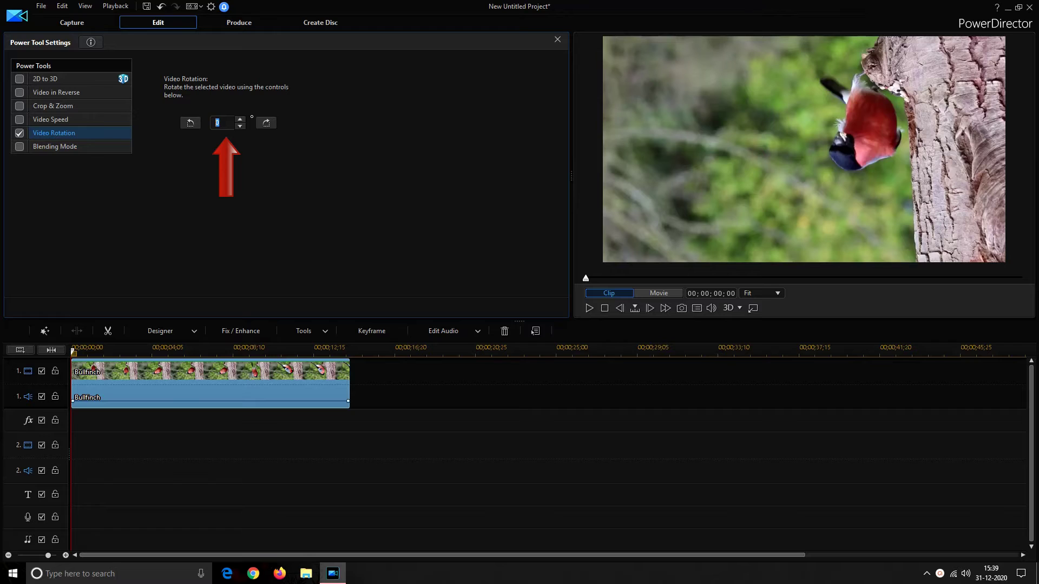
pyautogui.write('180')
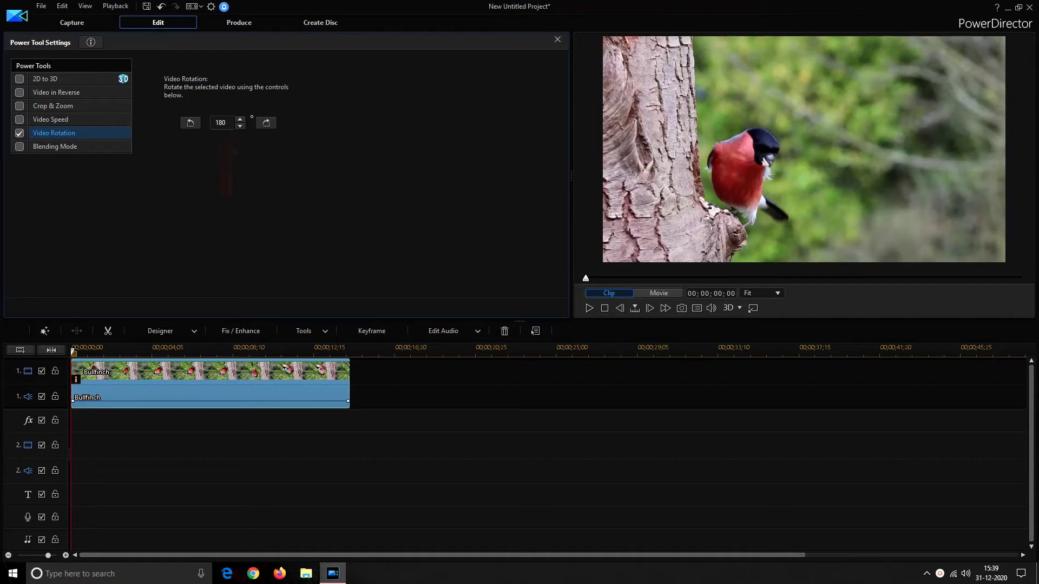
# Switch off Video Rotation, enable Crop & Zoom instead and set its rotation angle to 180 degrees
pyautogui.click(20, 133)
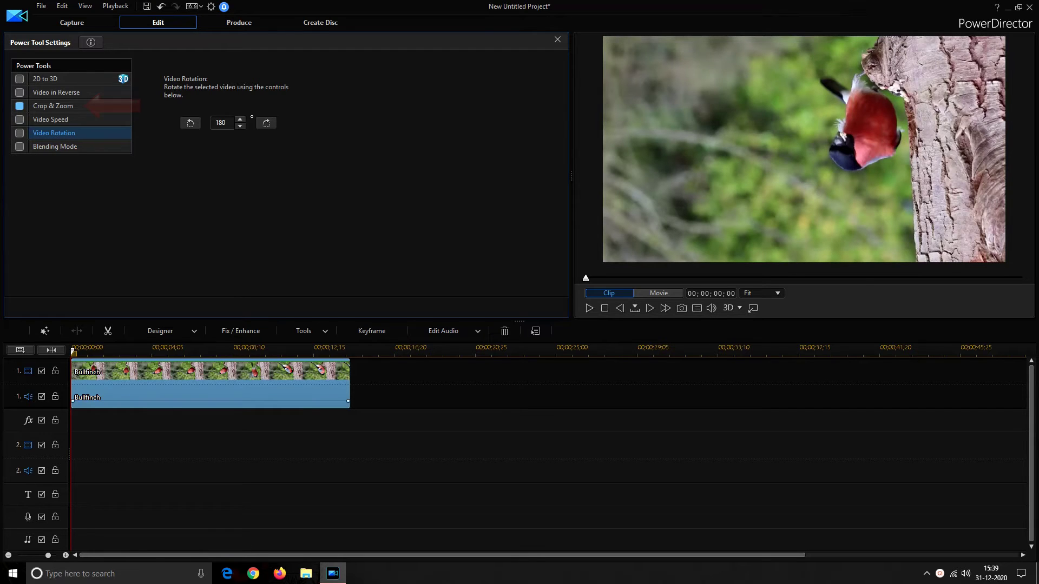
pyautogui.click(20, 106)
pyautogui.press('space')
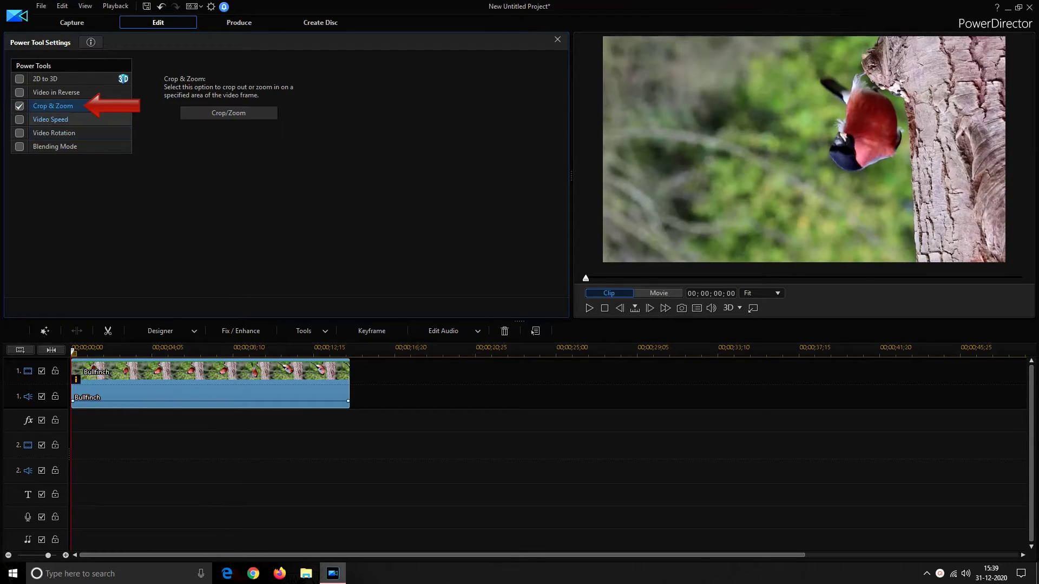
pyautogui.click(229, 114)
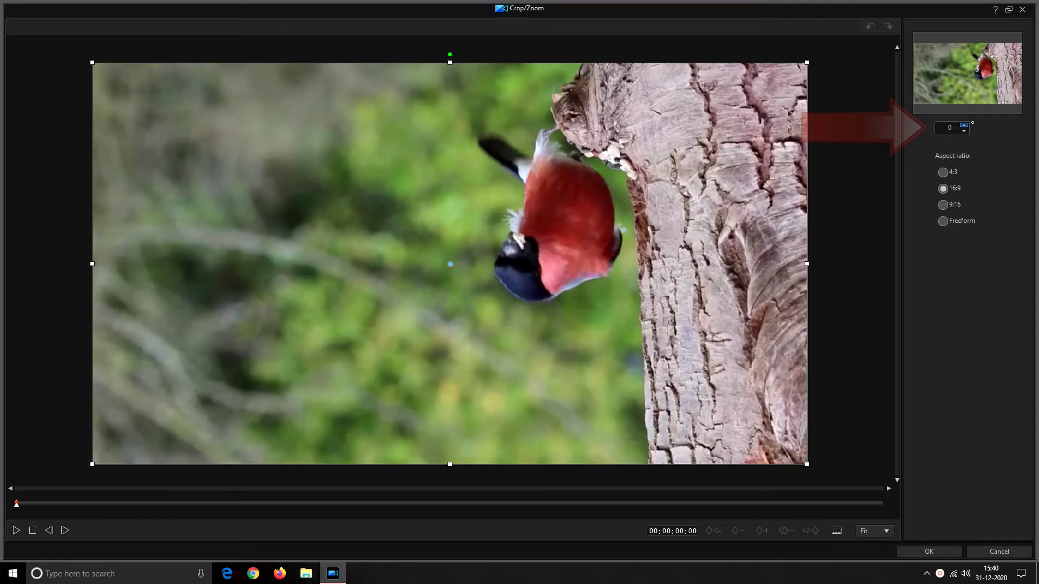
pyautogui.click(964, 125)
pyautogui.click(964, 125)
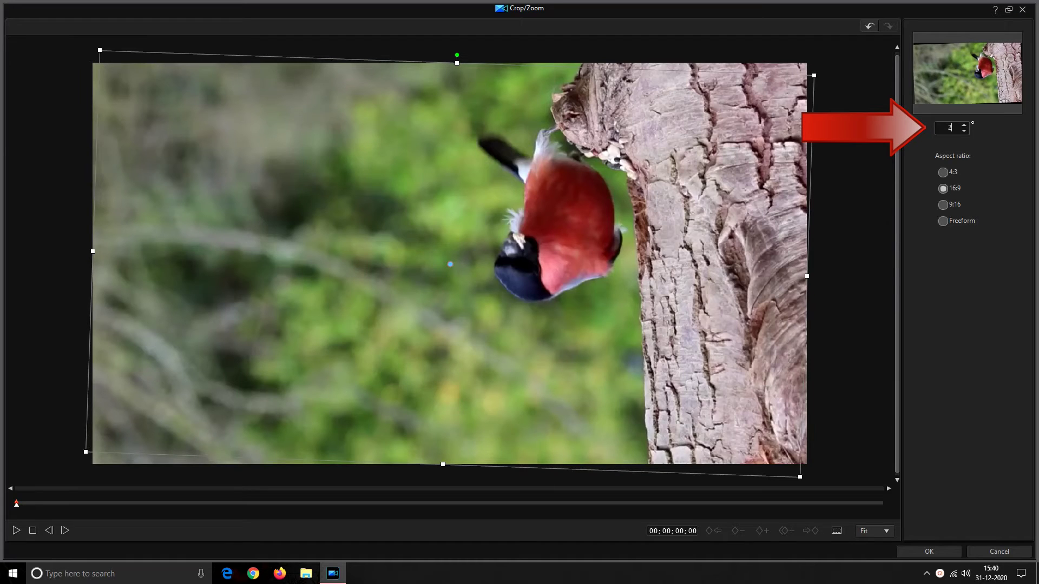
pyautogui.doubleClick(950, 128)
pyautogui.write('180')
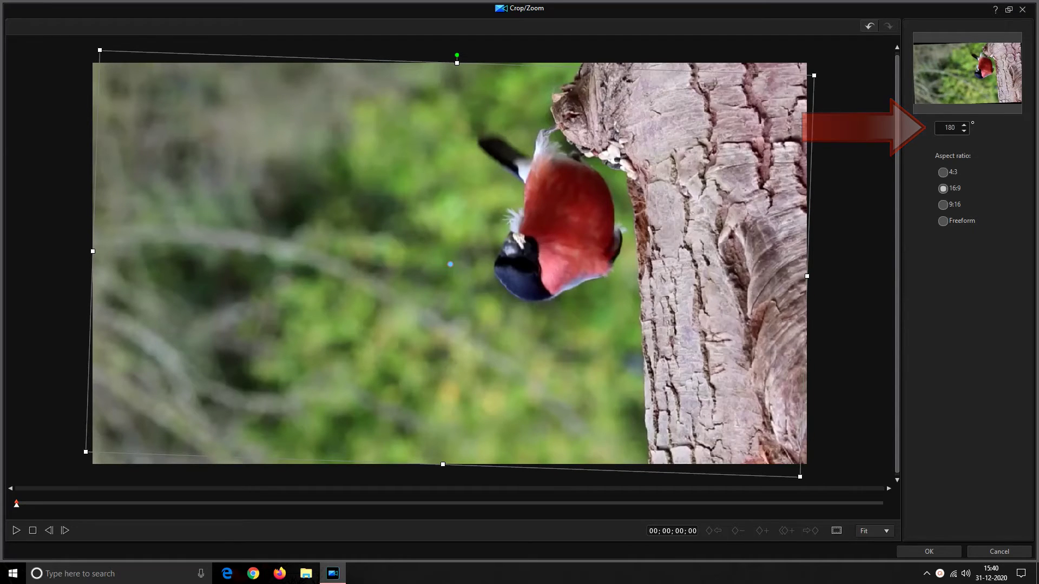
pyautogui.press('Return')
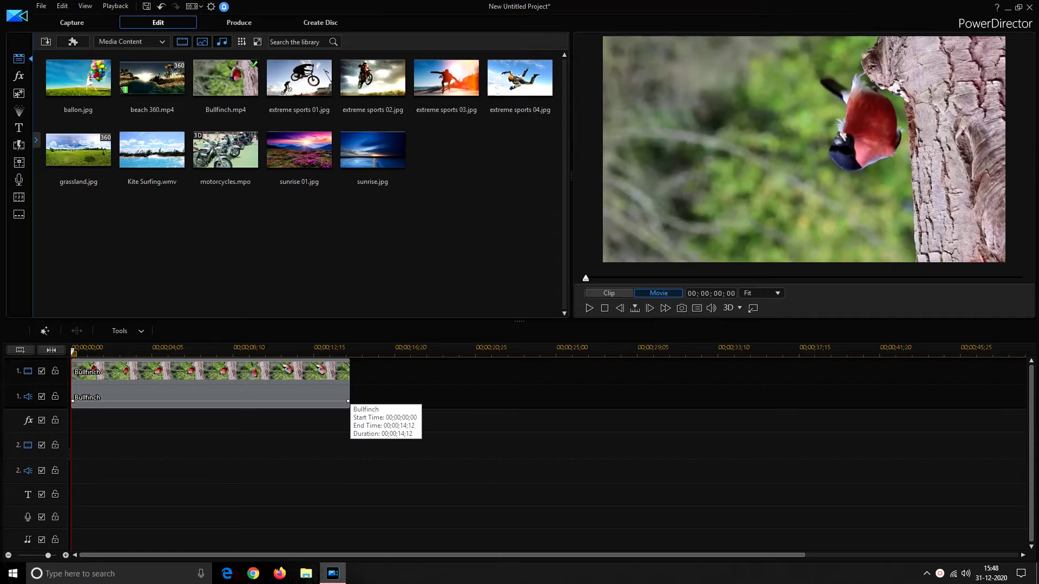
# Open the Bullfinch clip on the timeline in the PiP Designer
pyautogui.click(345, 399)
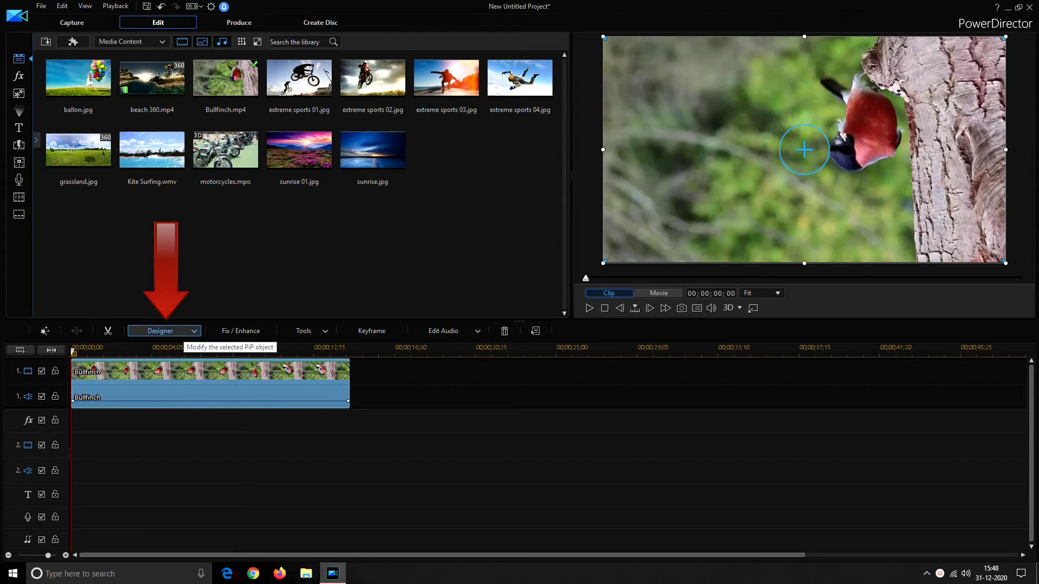
pyautogui.click(185, 331)
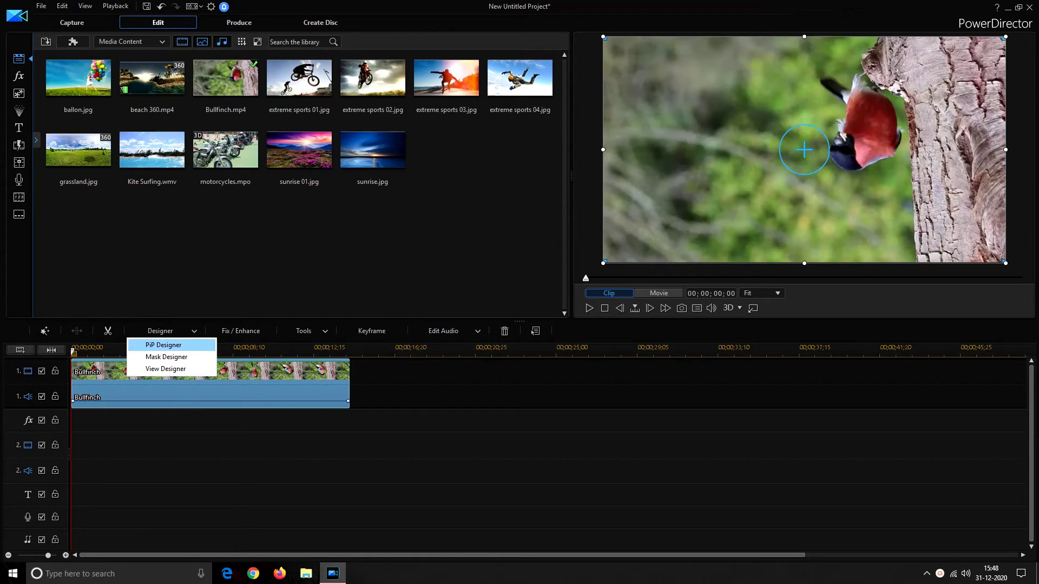
pyautogui.click(164, 344)
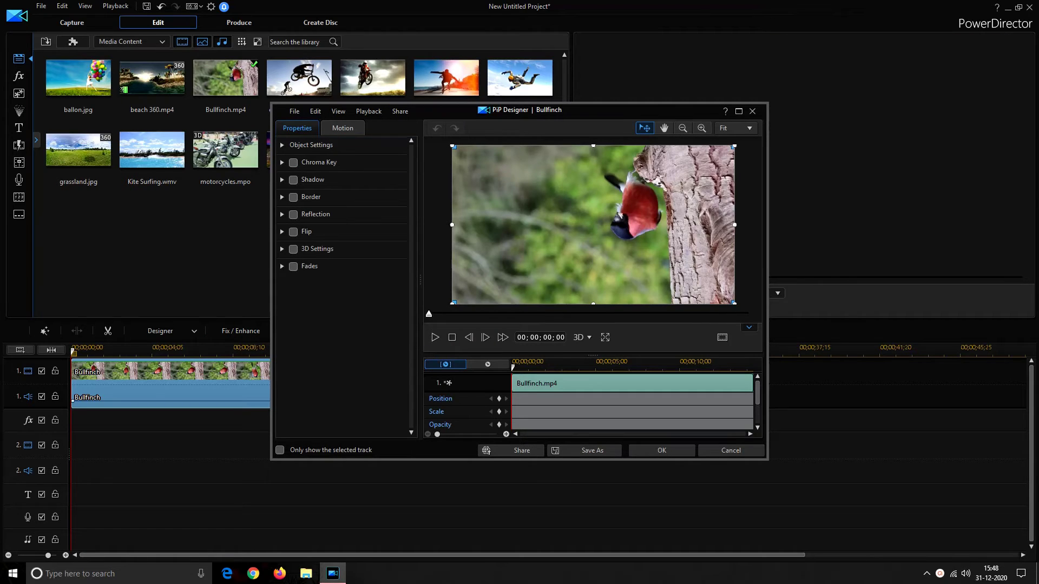
# Try the Upside down and Left to right Flip options on the clip, and disable Flip again
pyautogui.click(293, 231)
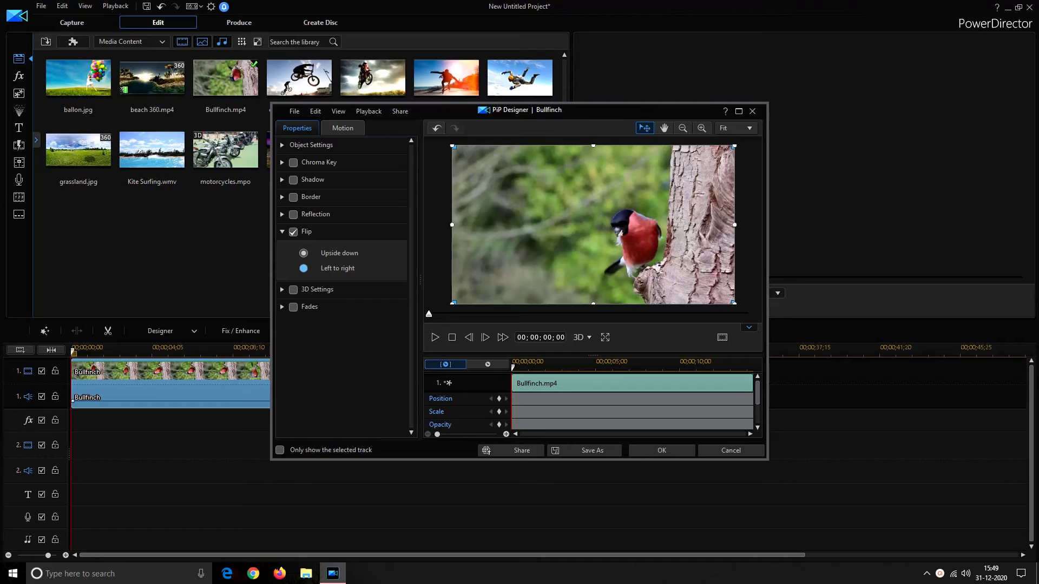
pyautogui.click(303, 269)
pyautogui.click(303, 254)
pyautogui.click(293, 232)
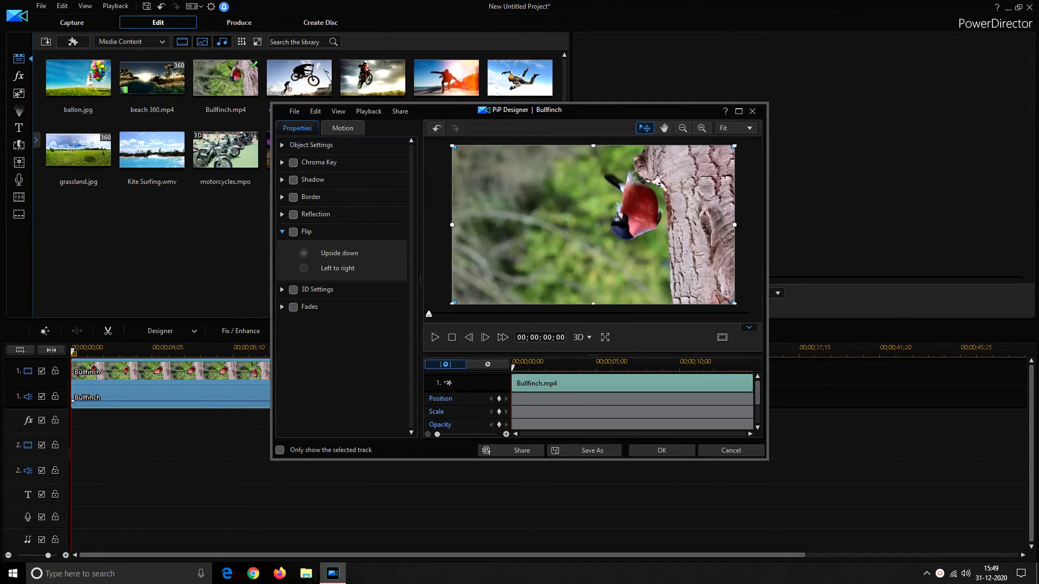
pyautogui.click(282, 232)
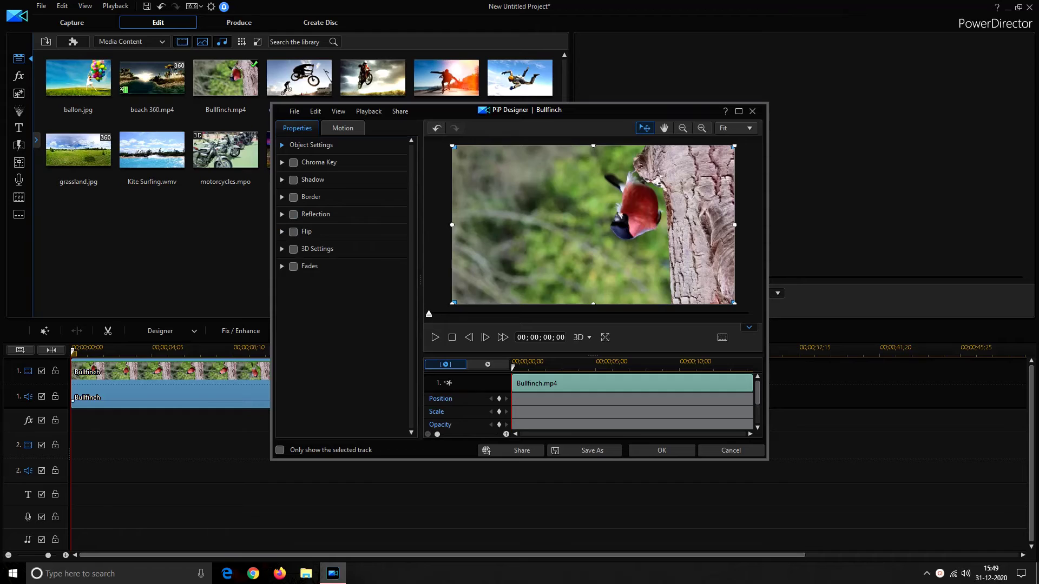
# Set the clip's rotation to 180 degrees in Object Settings, apply the PiP settings and play the rotated clip
pyautogui.click(282, 145)
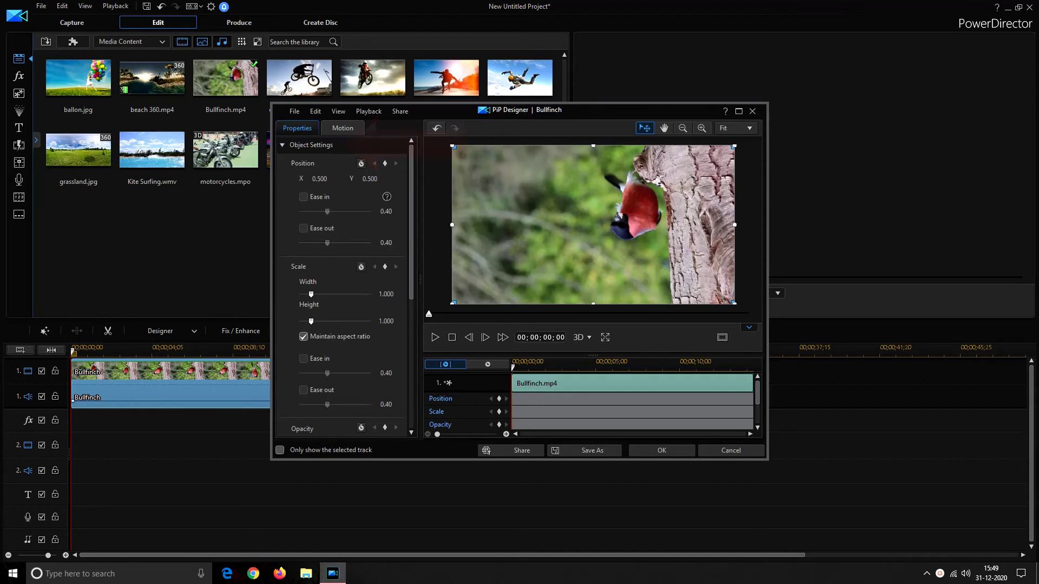
pyautogui.scroll(-1, 342, 287)
pyautogui.scroll(-2, 346, 286)
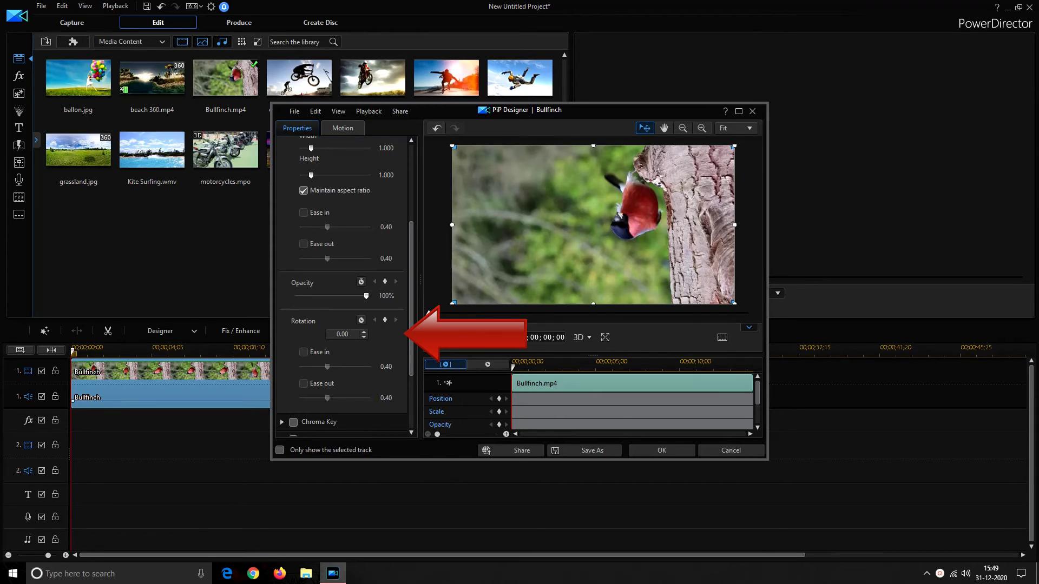
pyautogui.click(364, 332)
pyautogui.click(364, 332)
pyautogui.click(364, 332)
pyautogui.click(364, 331)
pyautogui.click(343, 335)
pyautogui.write('180')
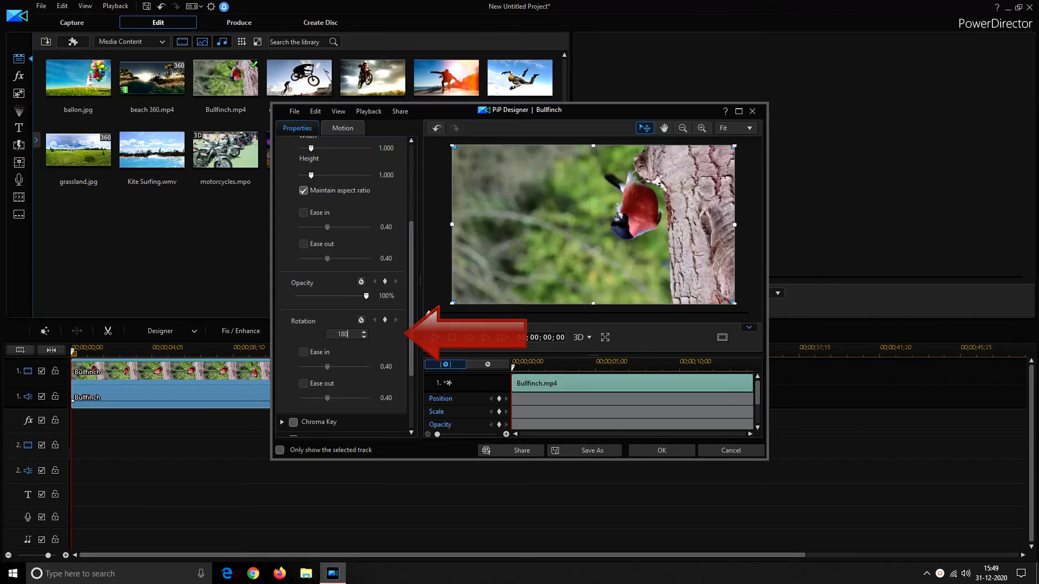
pyautogui.press('Return')
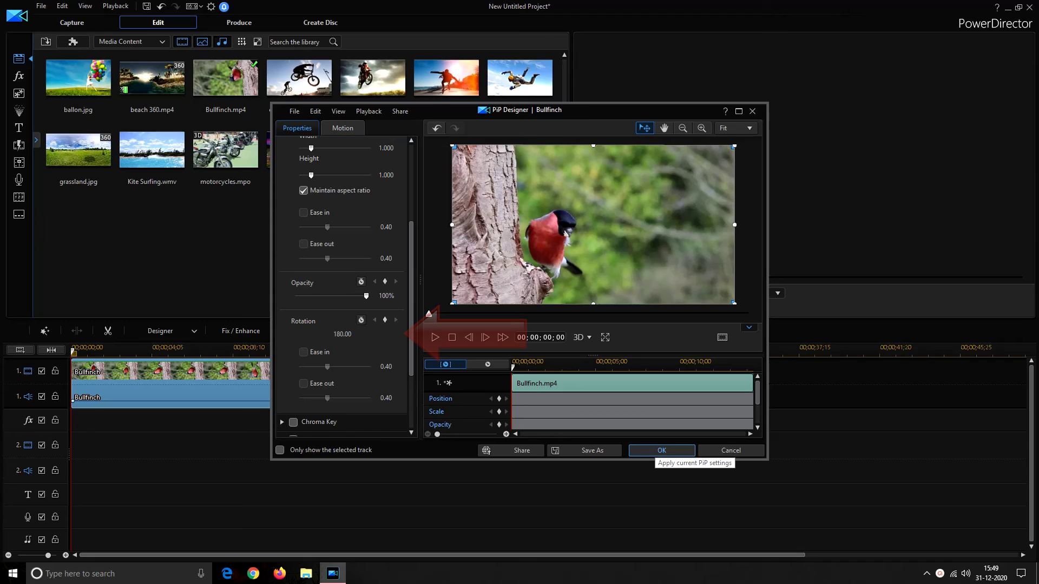
pyautogui.click(662, 450)
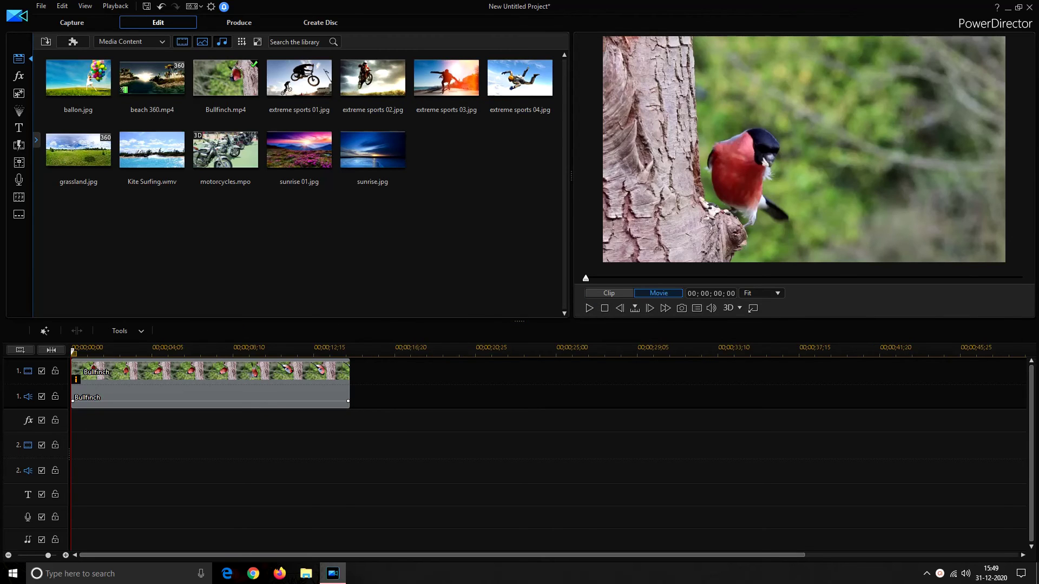
pyautogui.press('space')
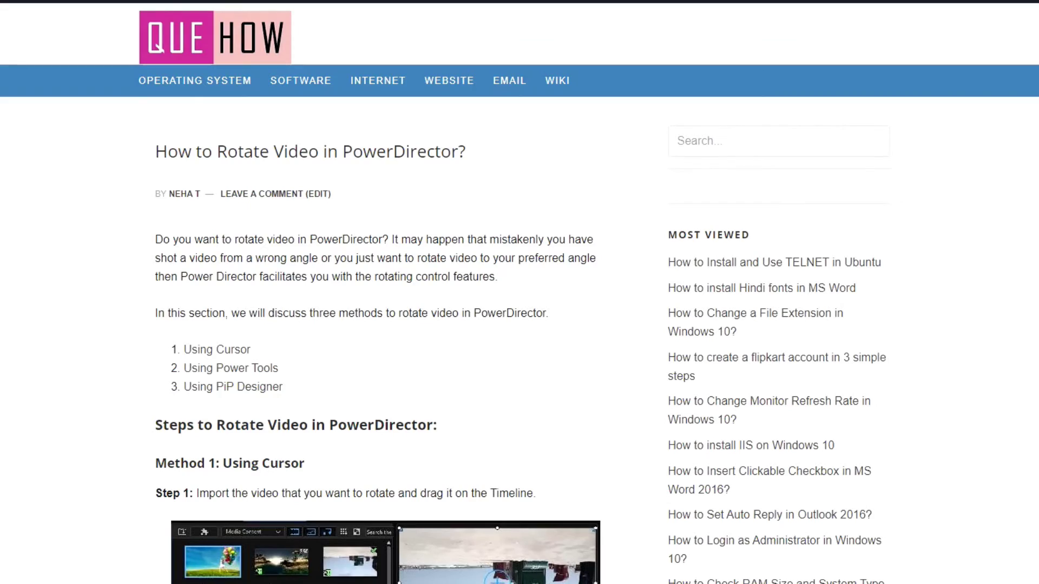
# Look through the QueHow web article for the Power Tools and PiP Designer methods of rotating video in PowerDirector
pyautogui.scroll(-8, 520, 293)
pyautogui.scroll(-20, 520, 292)
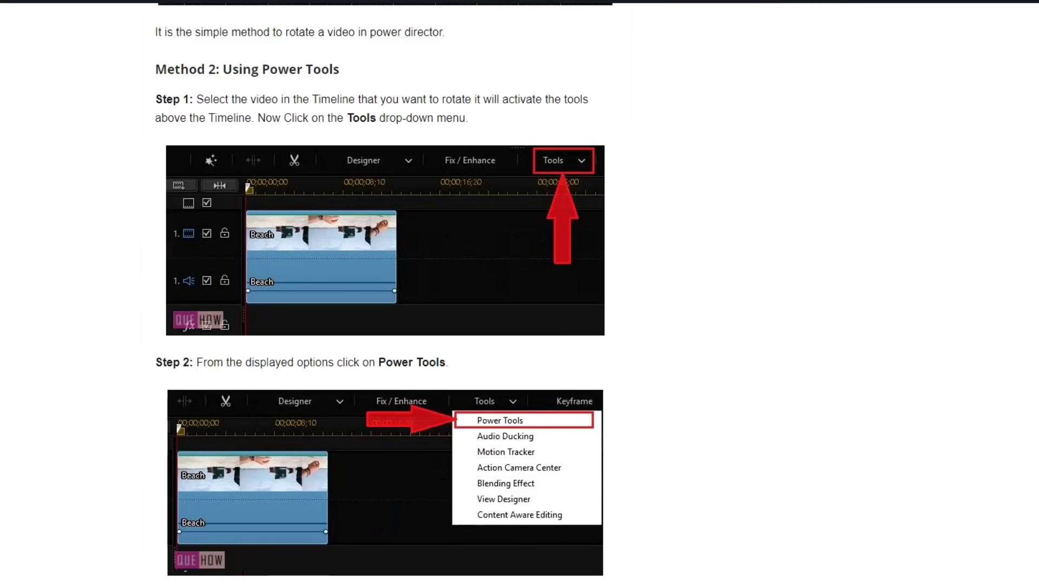
pyautogui.scroll(-8, 520, 292)
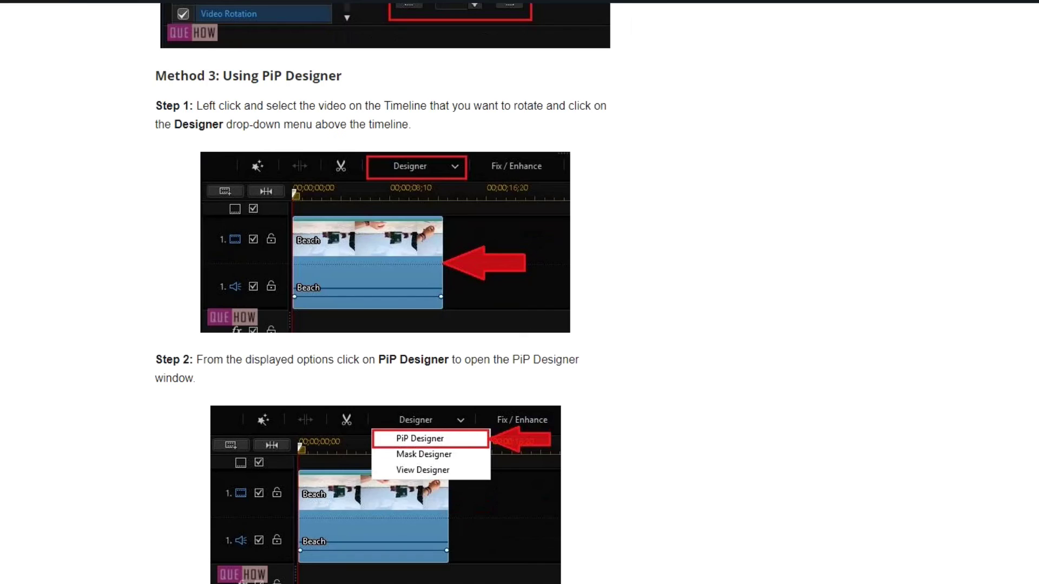